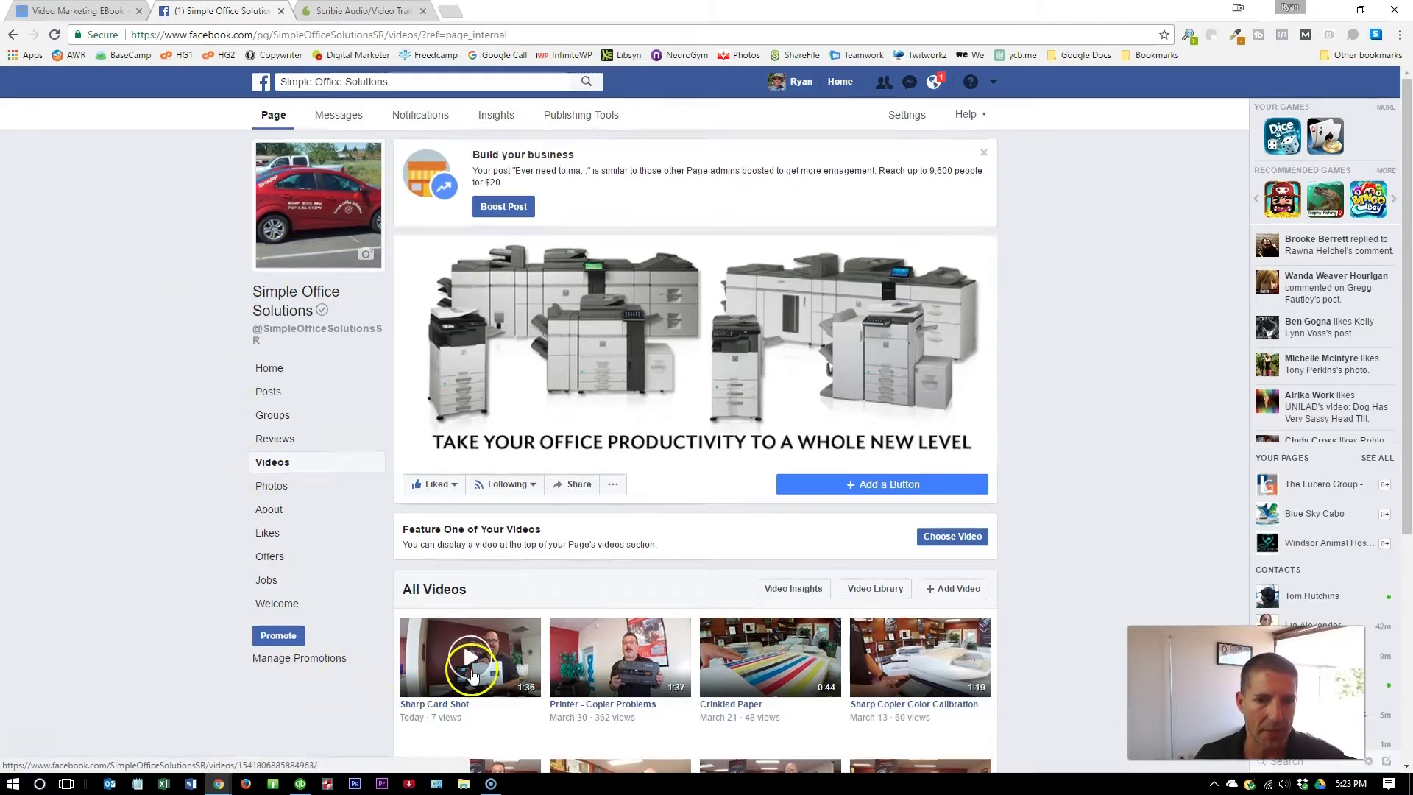
Step: Open and pause the Sharp Card Shot video, then begin an SRT upload under Edit Video's Captions
click(489, 641)
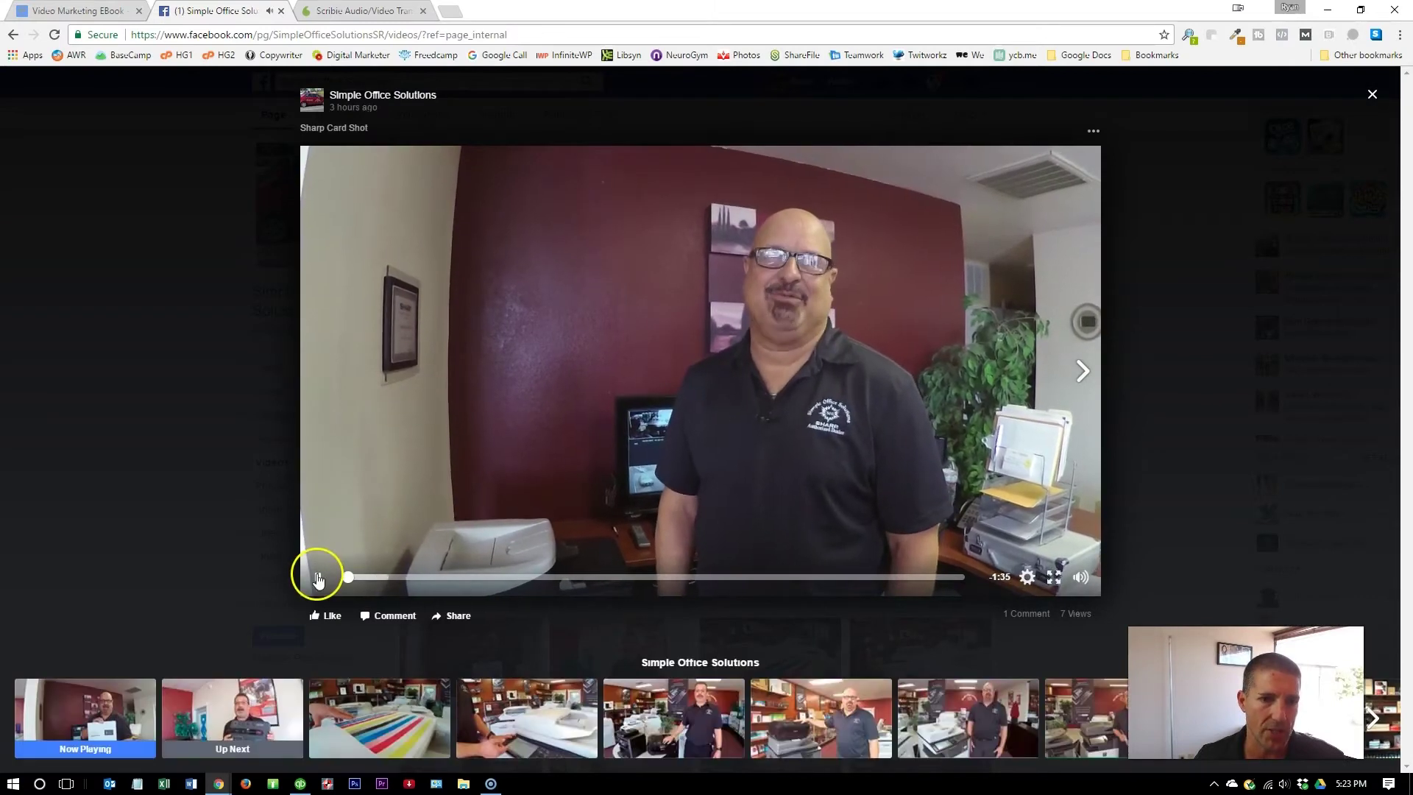
click(316, 575)
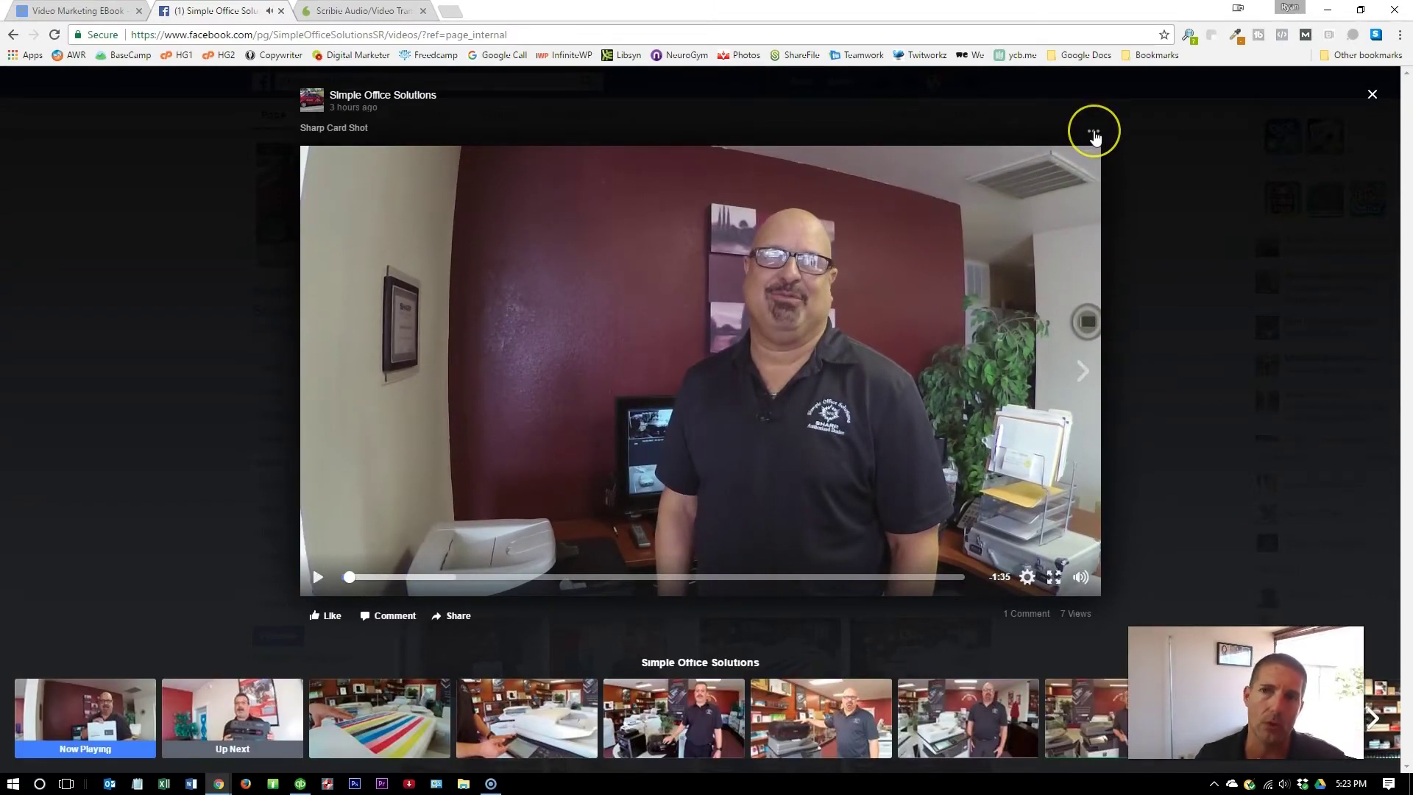
click(1094, 136)
click(1095, 180)
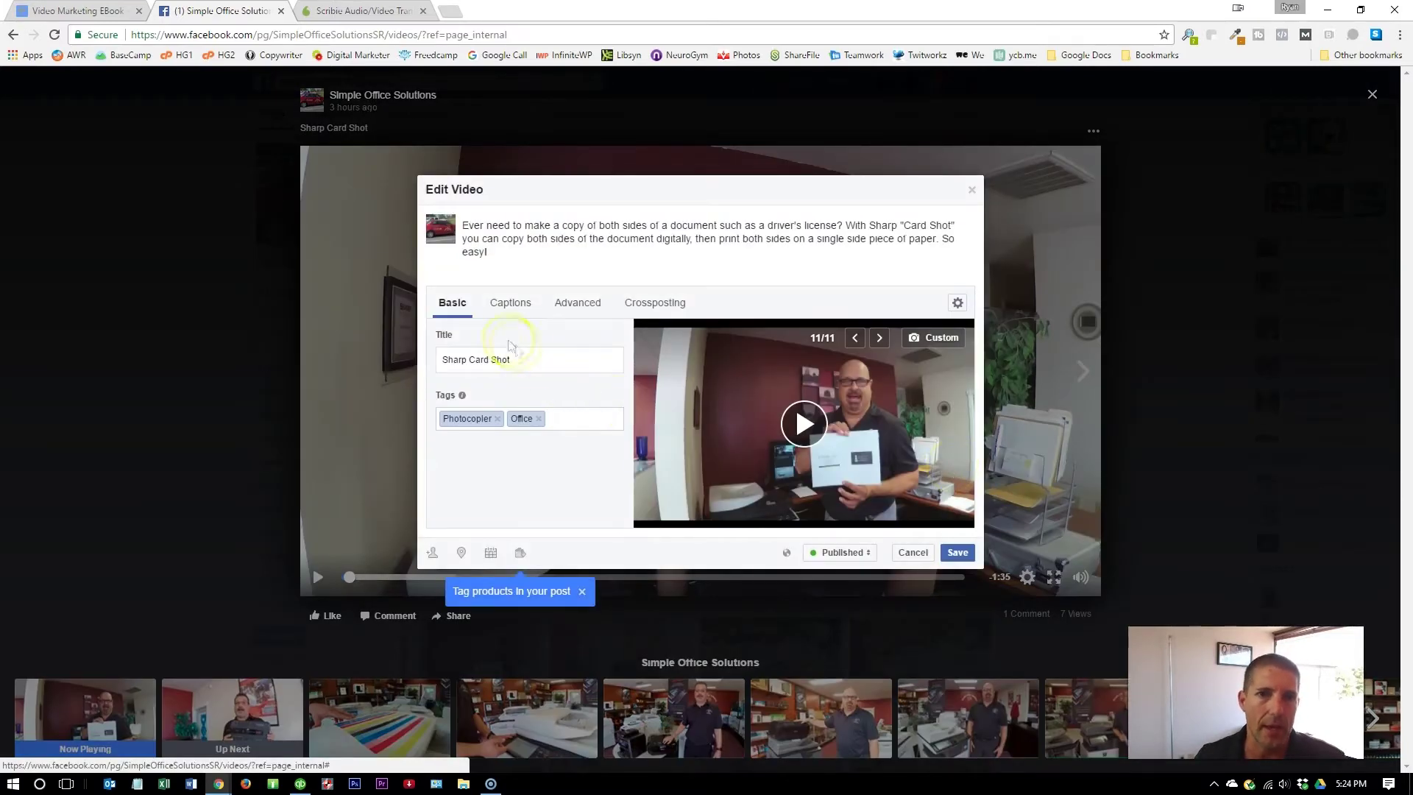
click(515, 310)
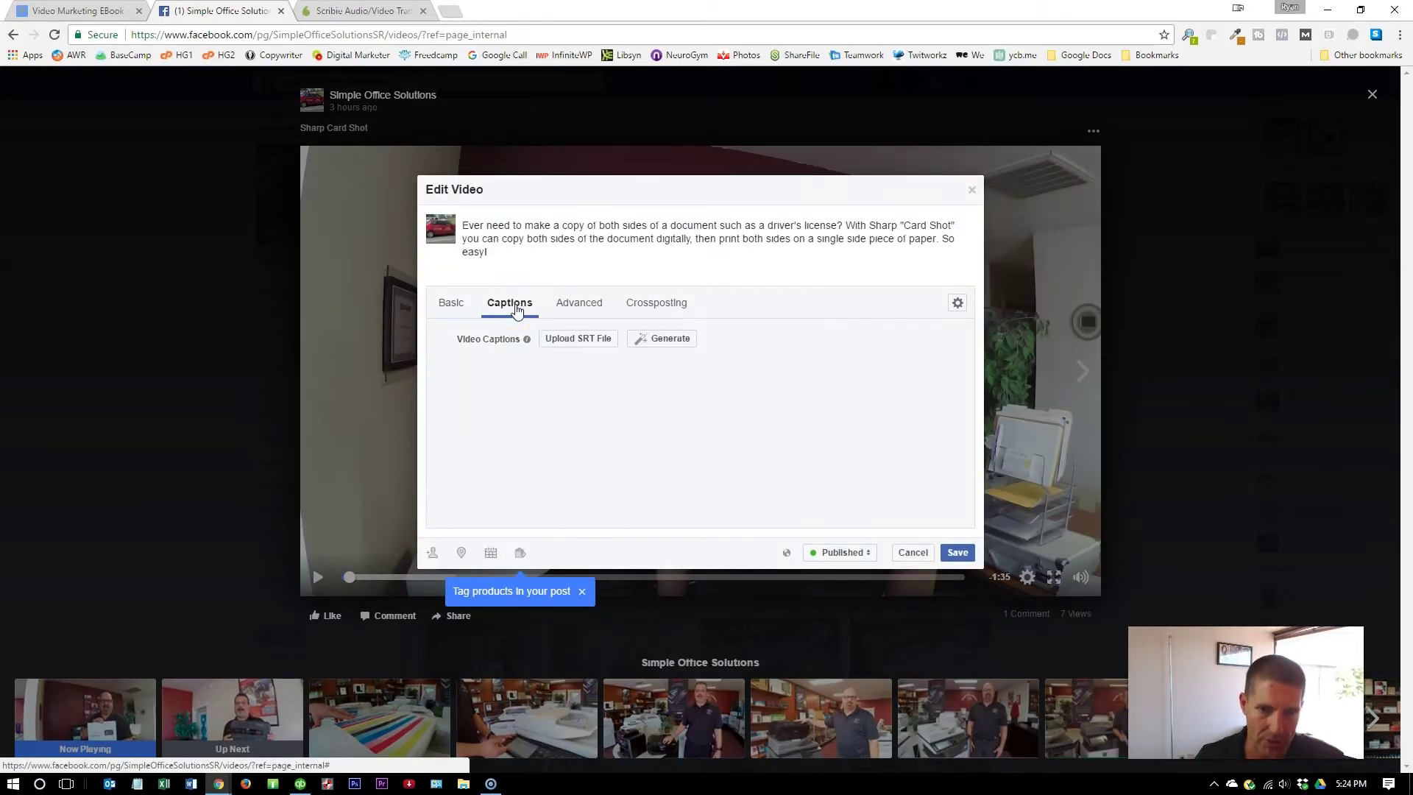
click(593, 341)
Step: Upload the Sharp Card Shot .srt from Downloads and highlight the filename.en_US.srt naming error
click(382, 351)
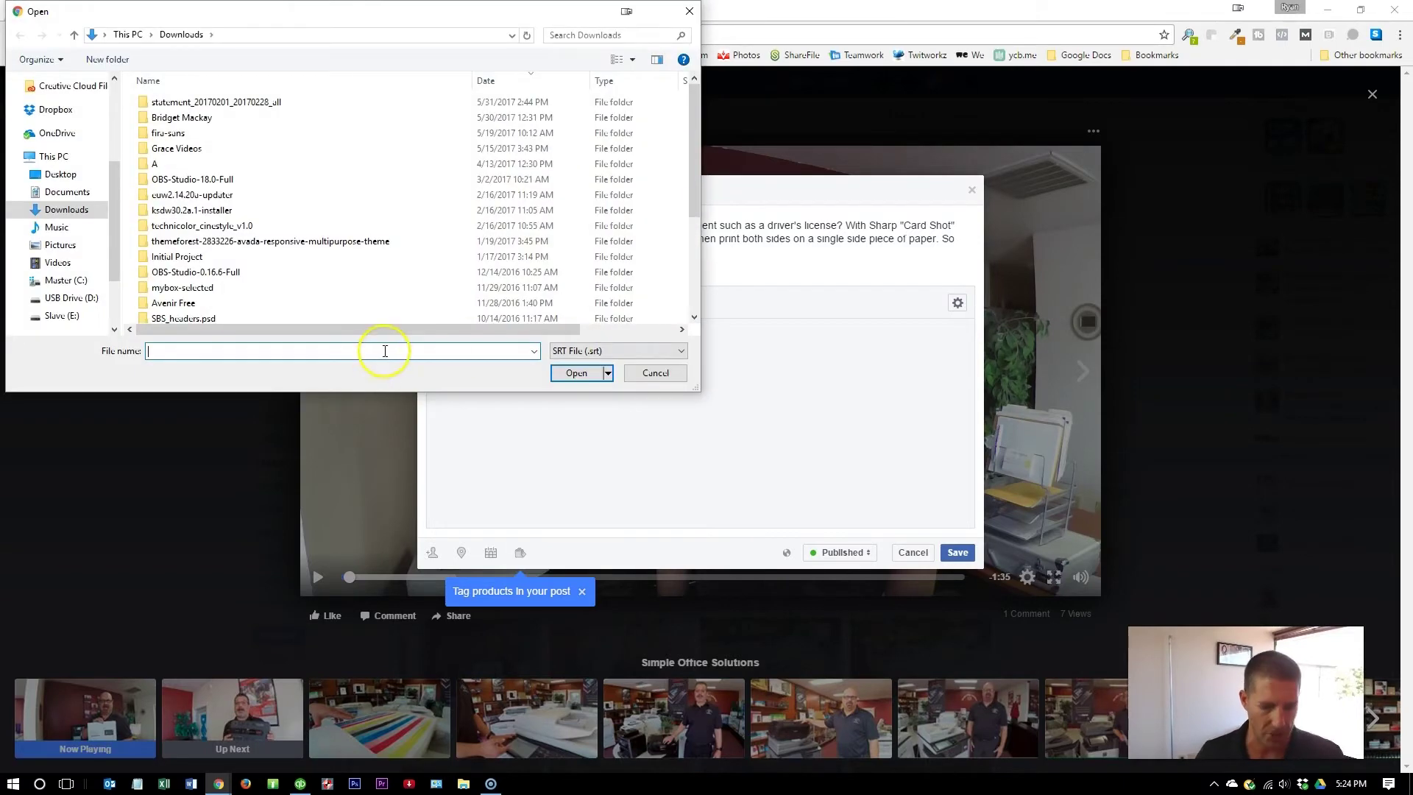
text(sharp)
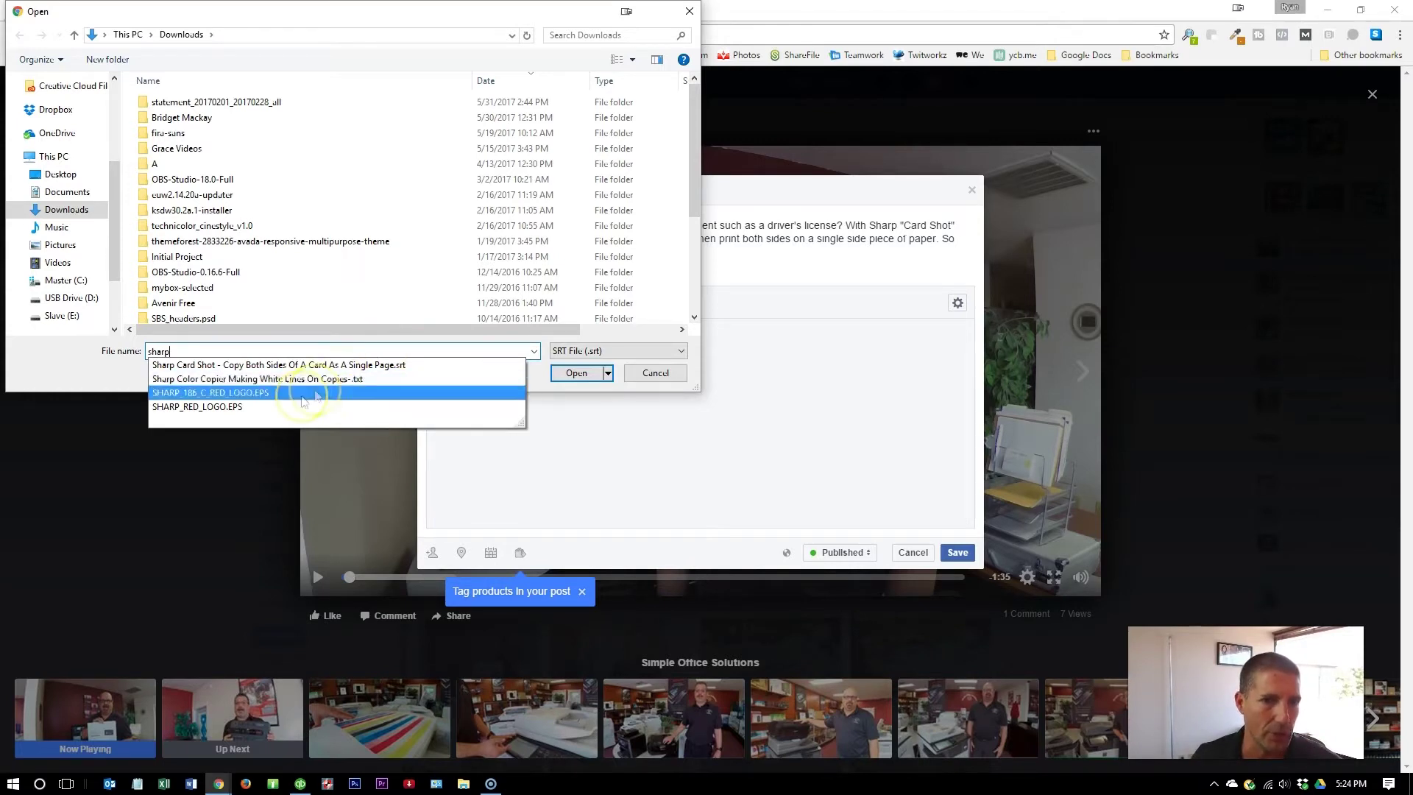
click(357, 370)
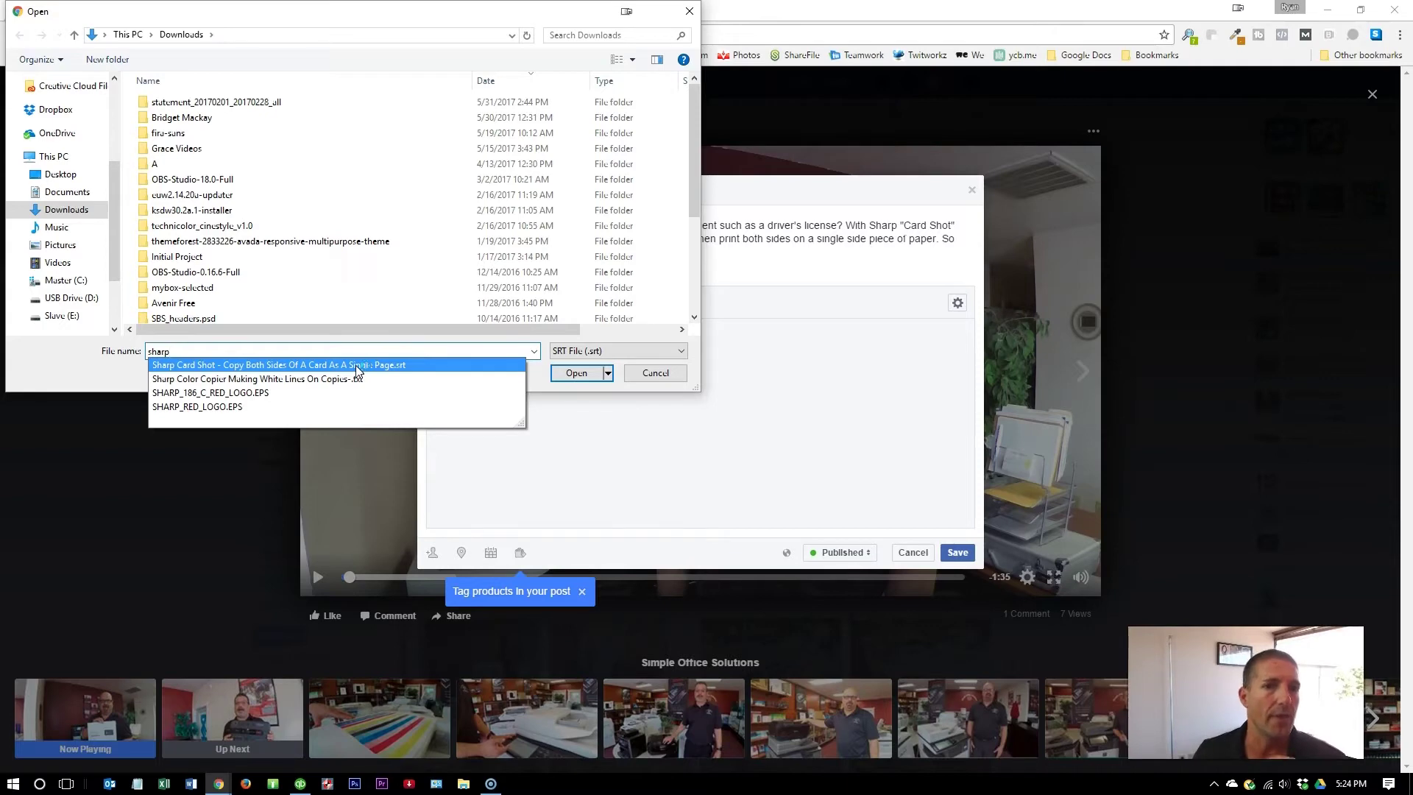
click(355, 366)
click(578, 375)
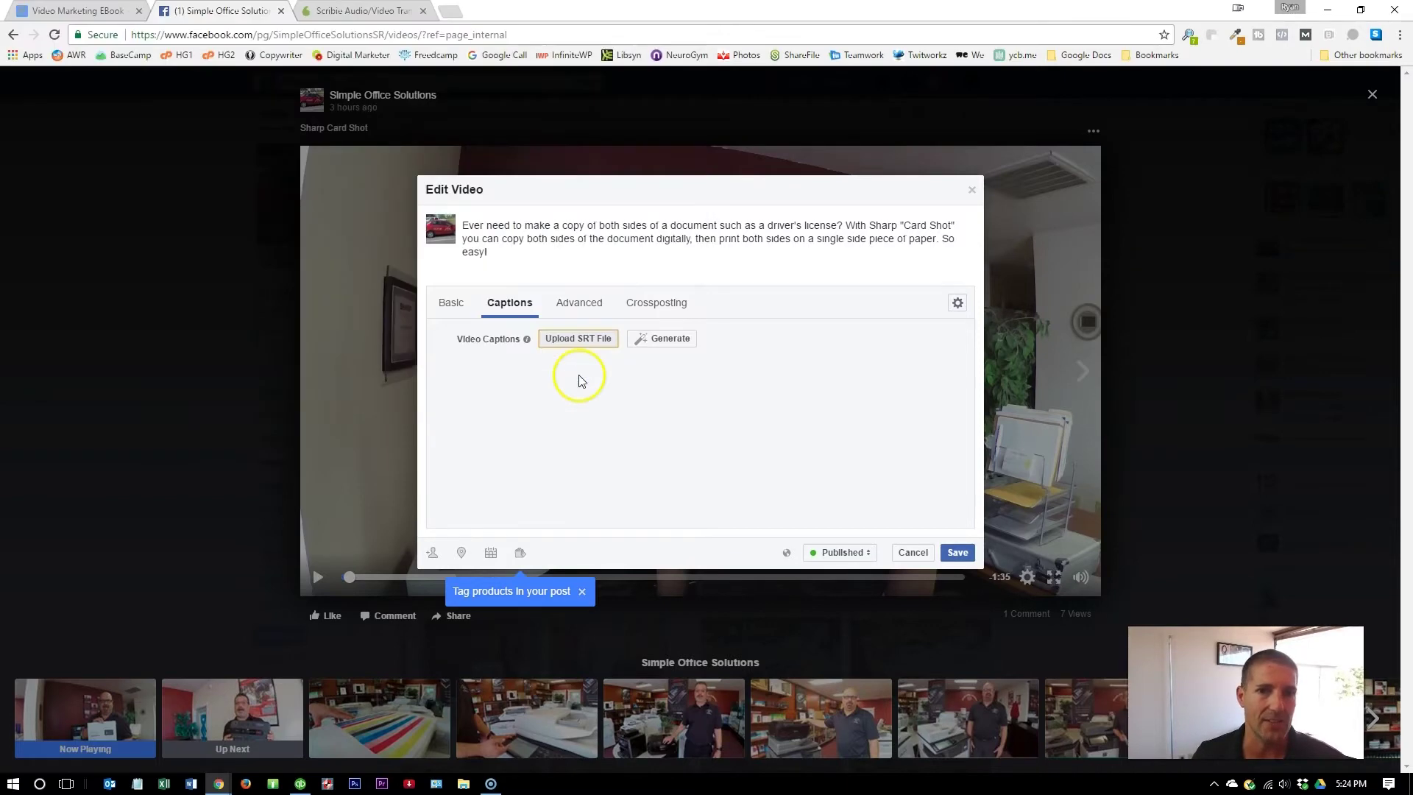
drag(475, 342, 930, 344)
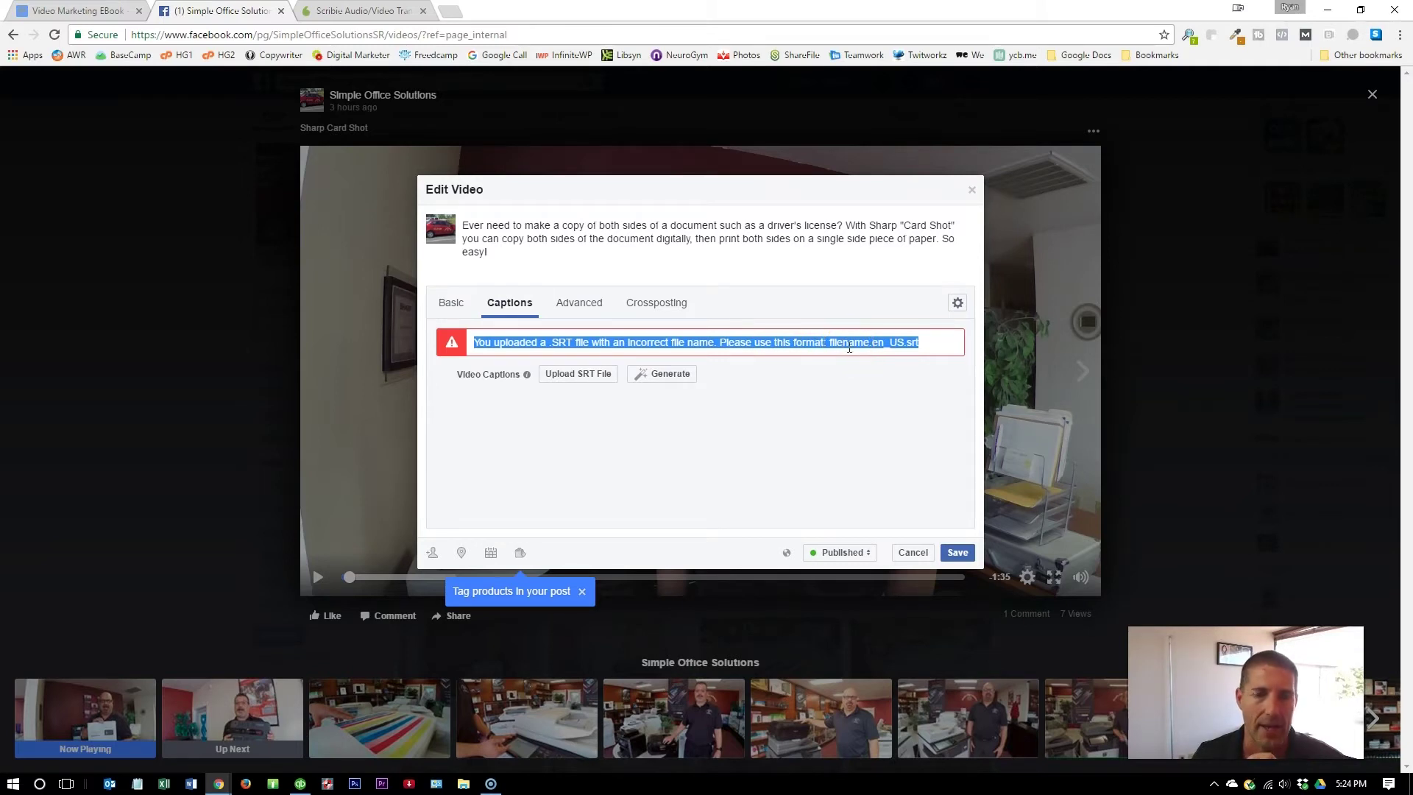
Step: Rename the Sharp Card Shot caption file to end in .en_US.srt, then close File Explorer
key(alt+Tab)
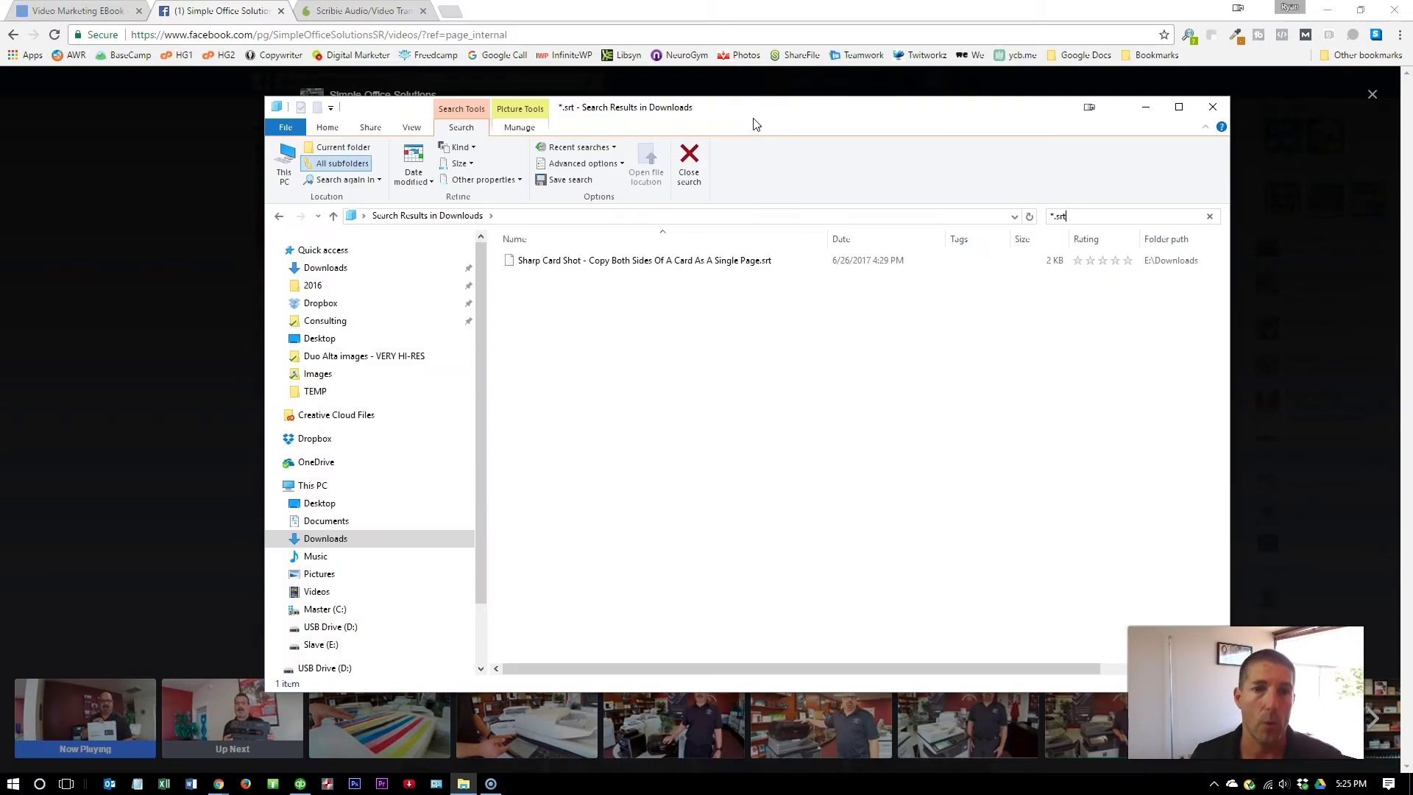
click(702, 268)
right_click(703, 268)
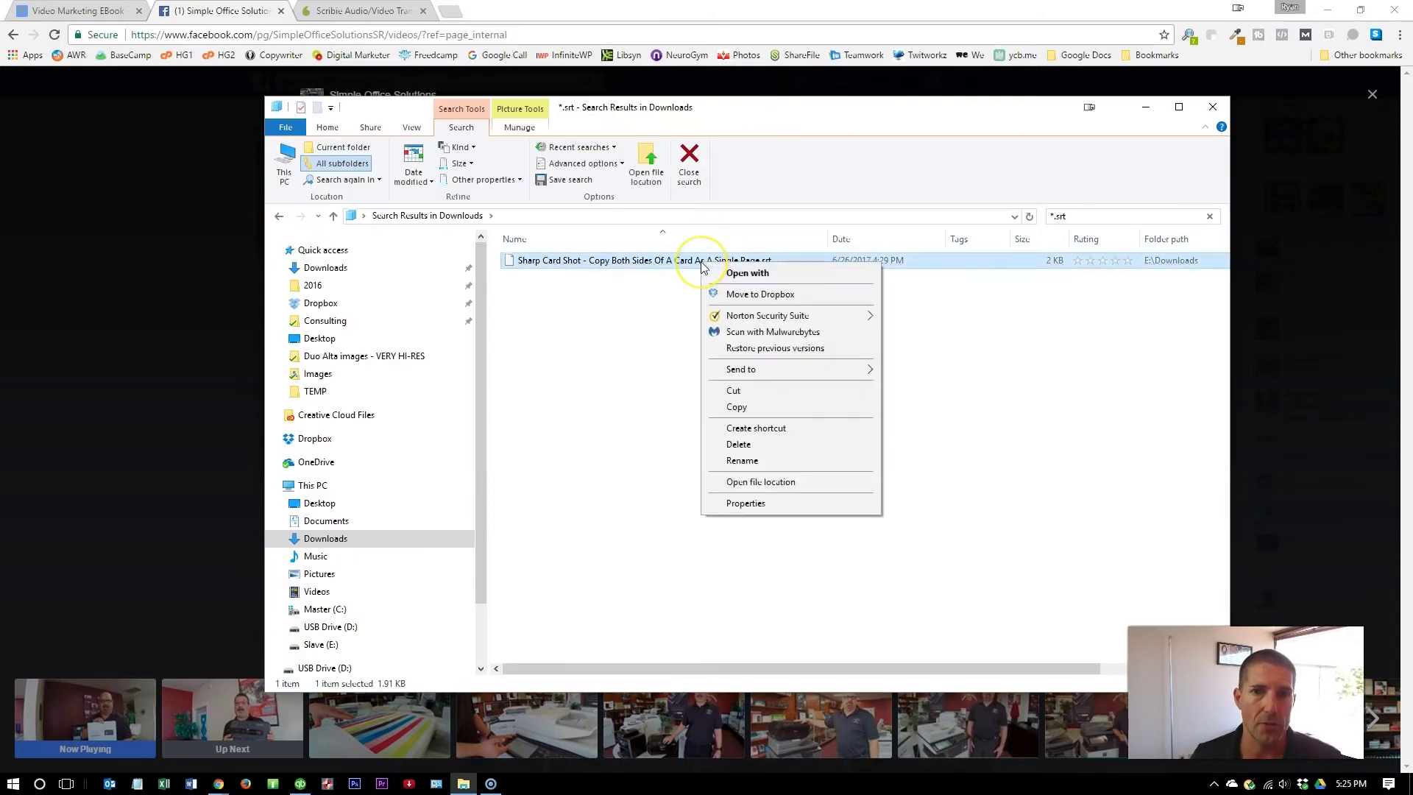
click(742, 461)
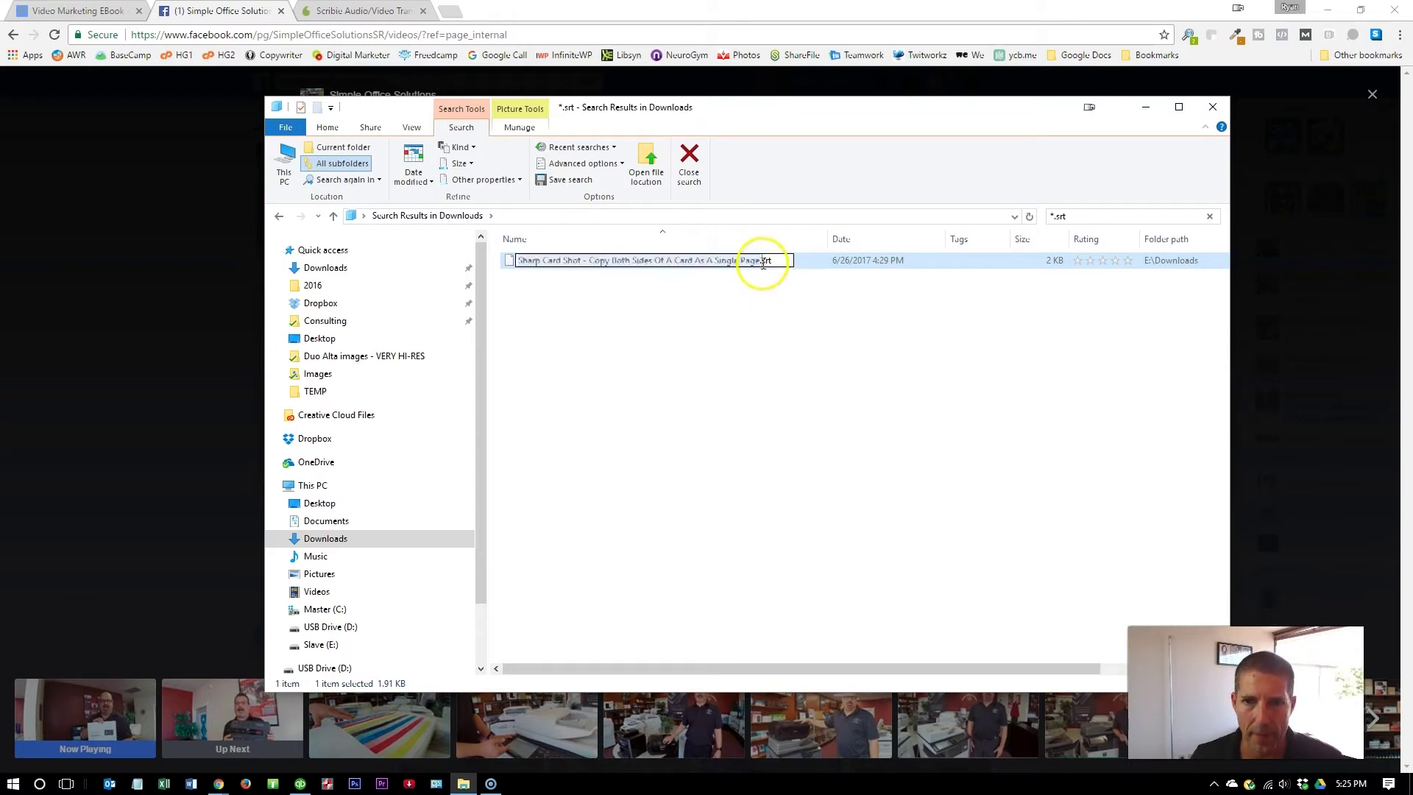
drag(761, 262, 807, 272)
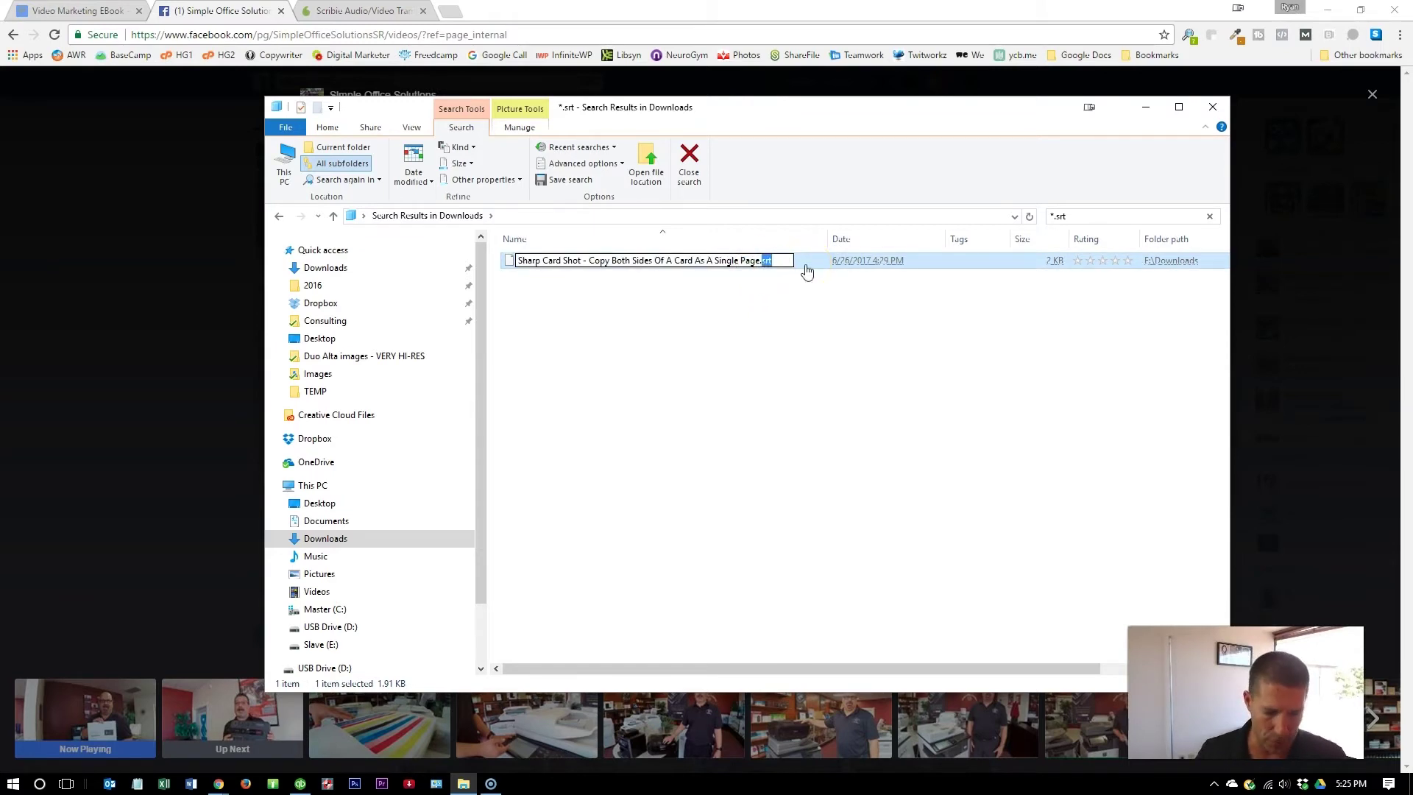
text(en_US.srt)
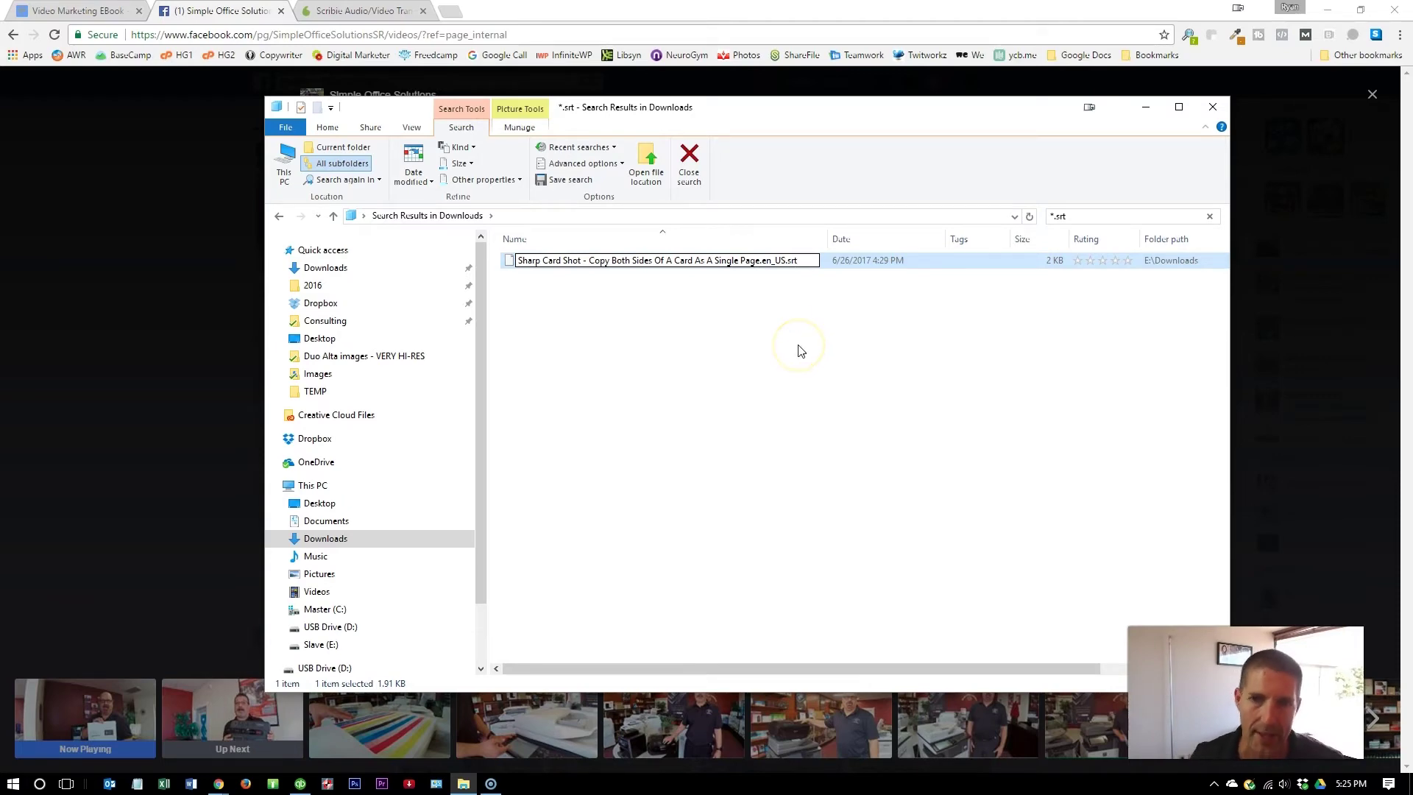
key(Return)
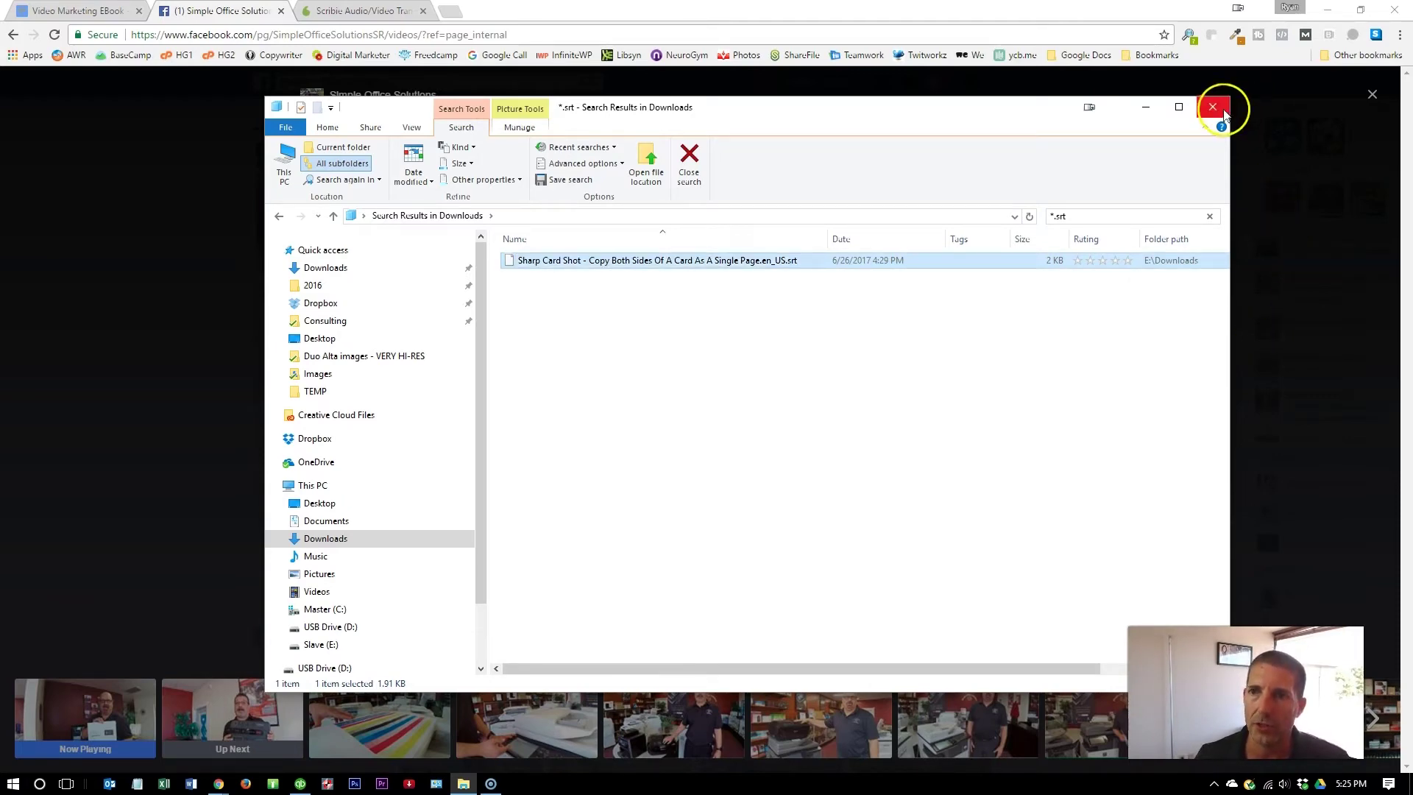
click(1215, 107)
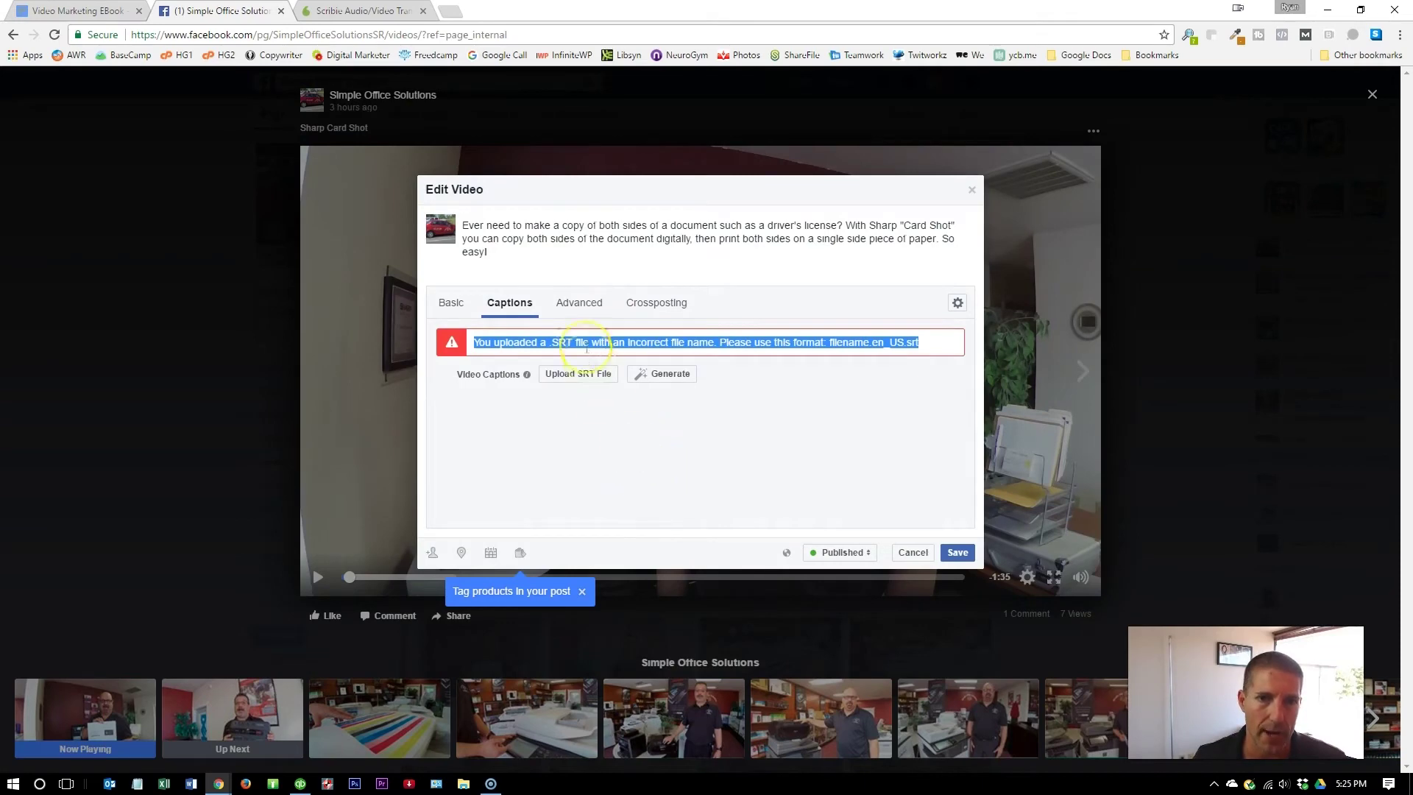
Step: Upload the renamed .en_US.srt caption file
click(566, 377)
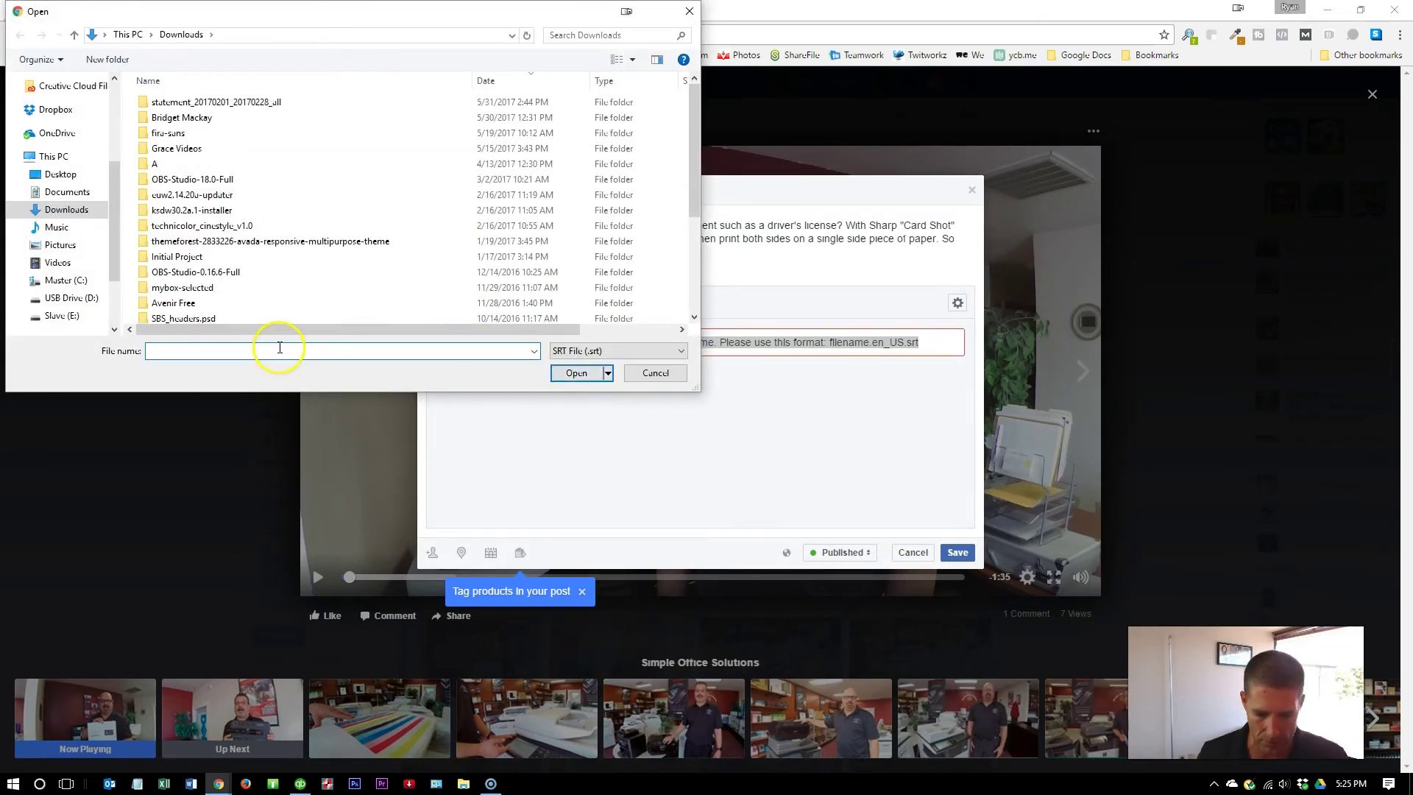
text(sharp)
key(Down)
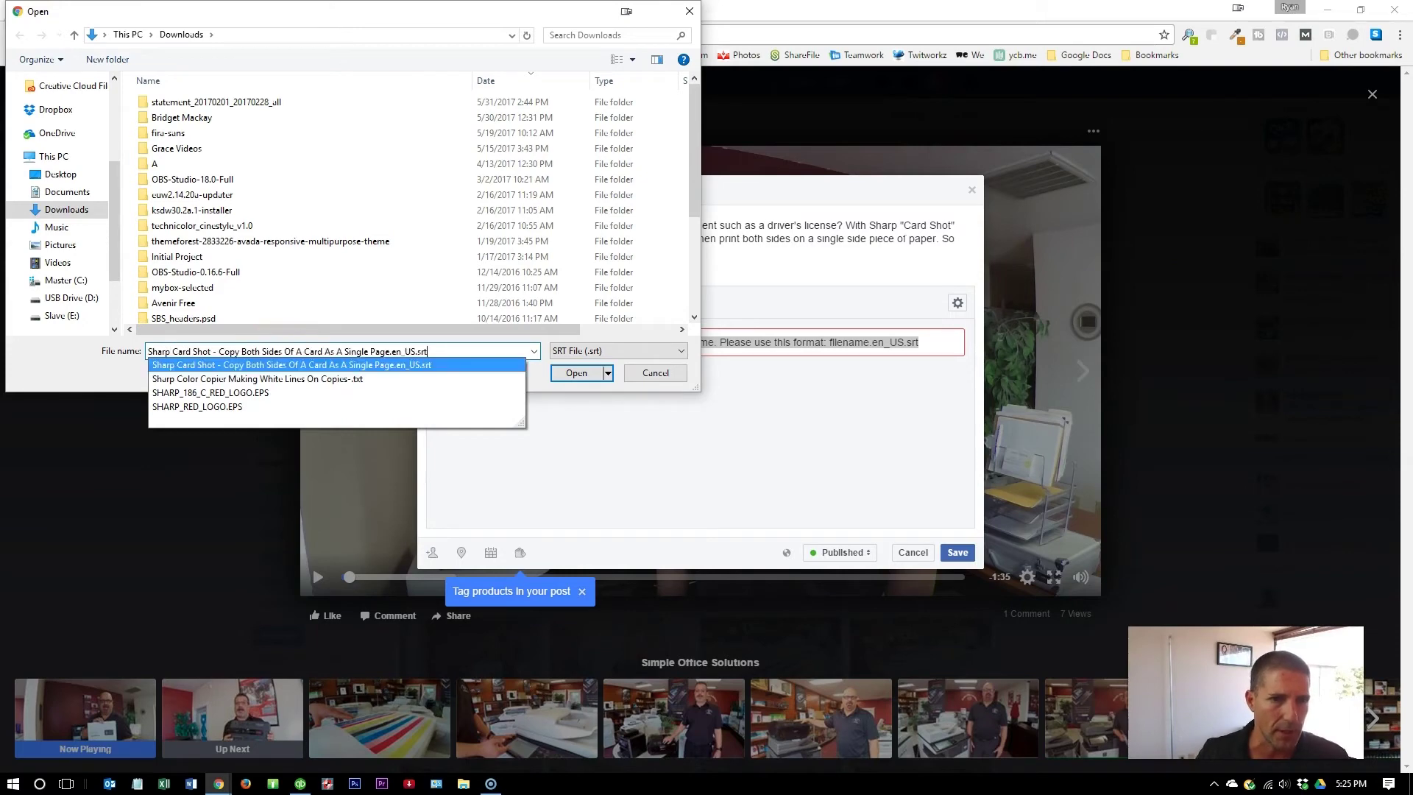
key(Return)
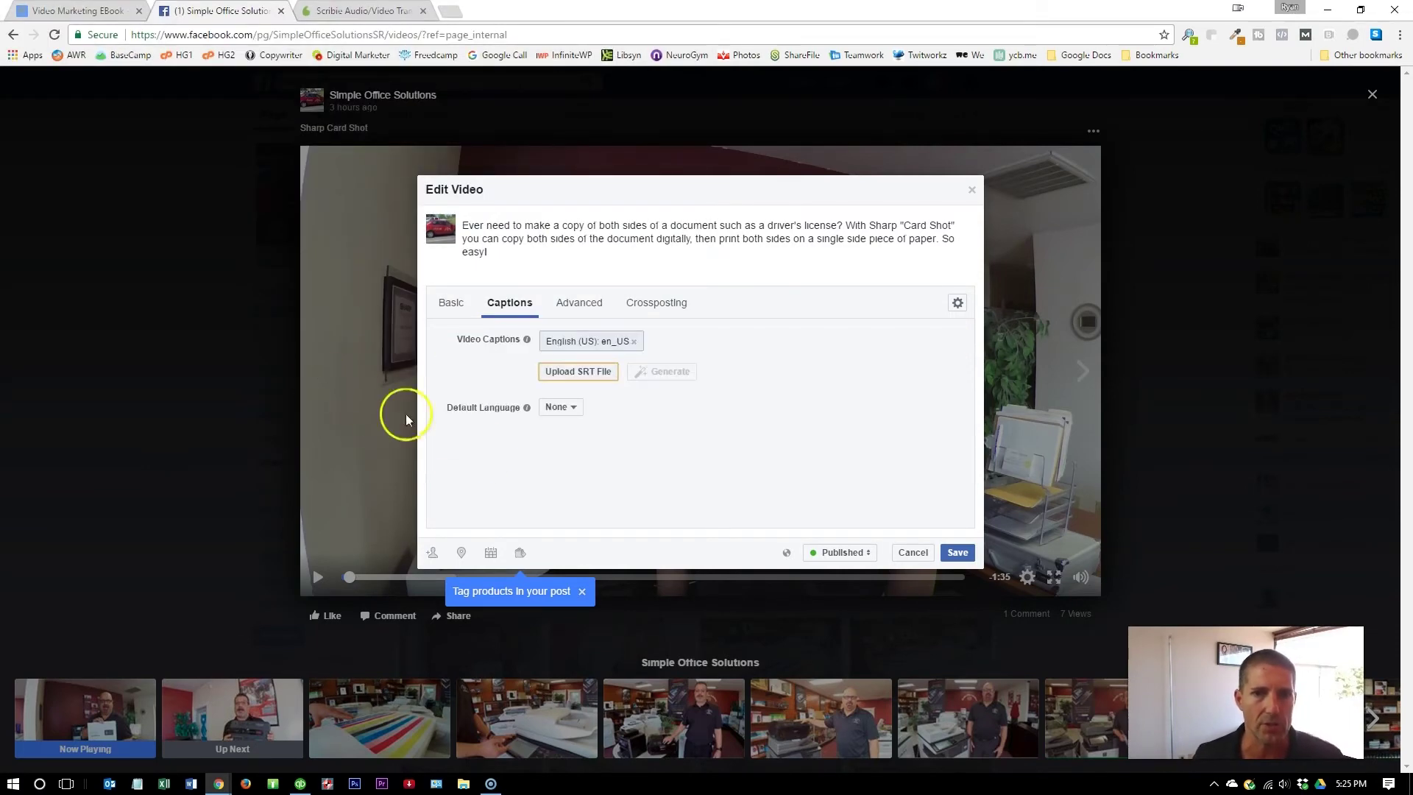
Step: Make English (US) the default caption language and save
click(561, 406)
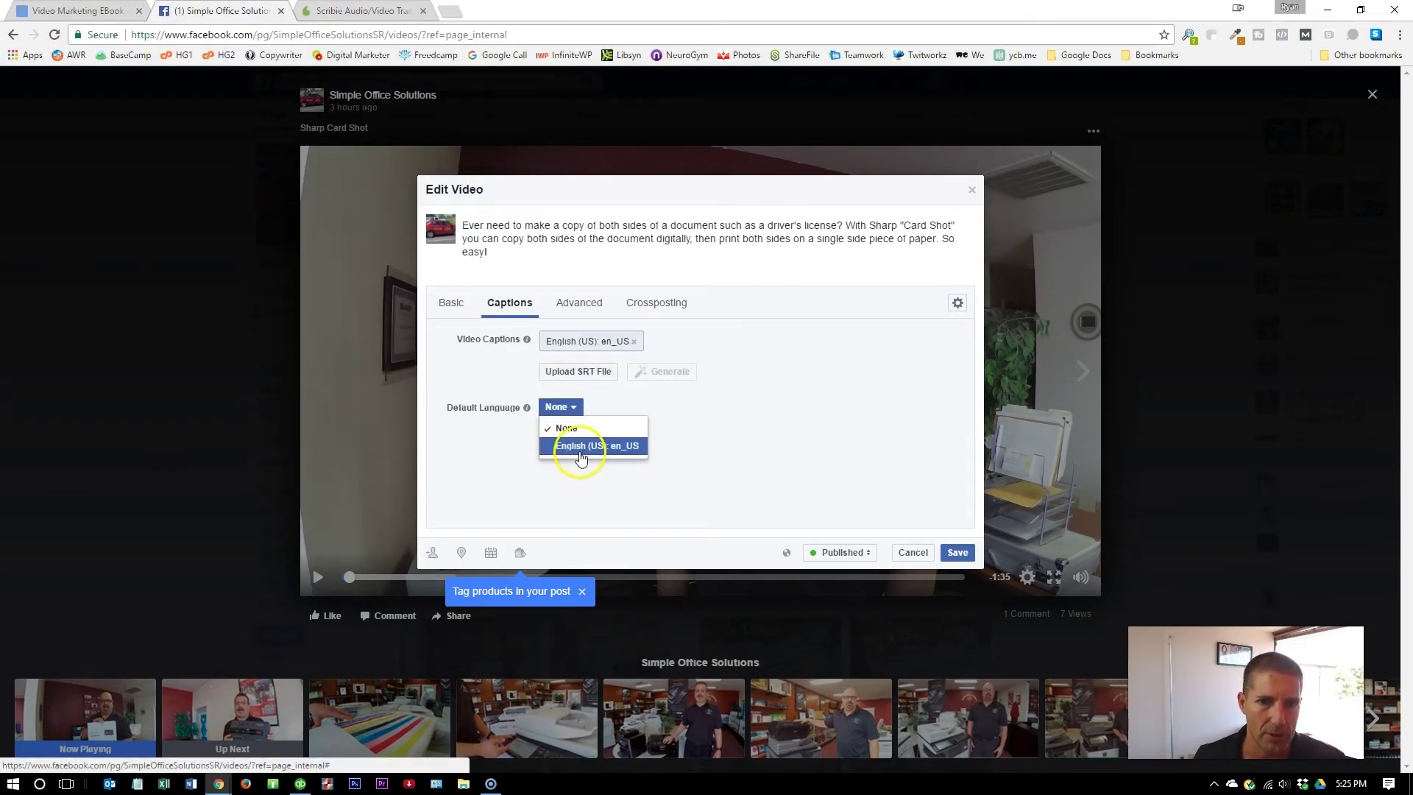
click(580, 449)
click(949, 555)
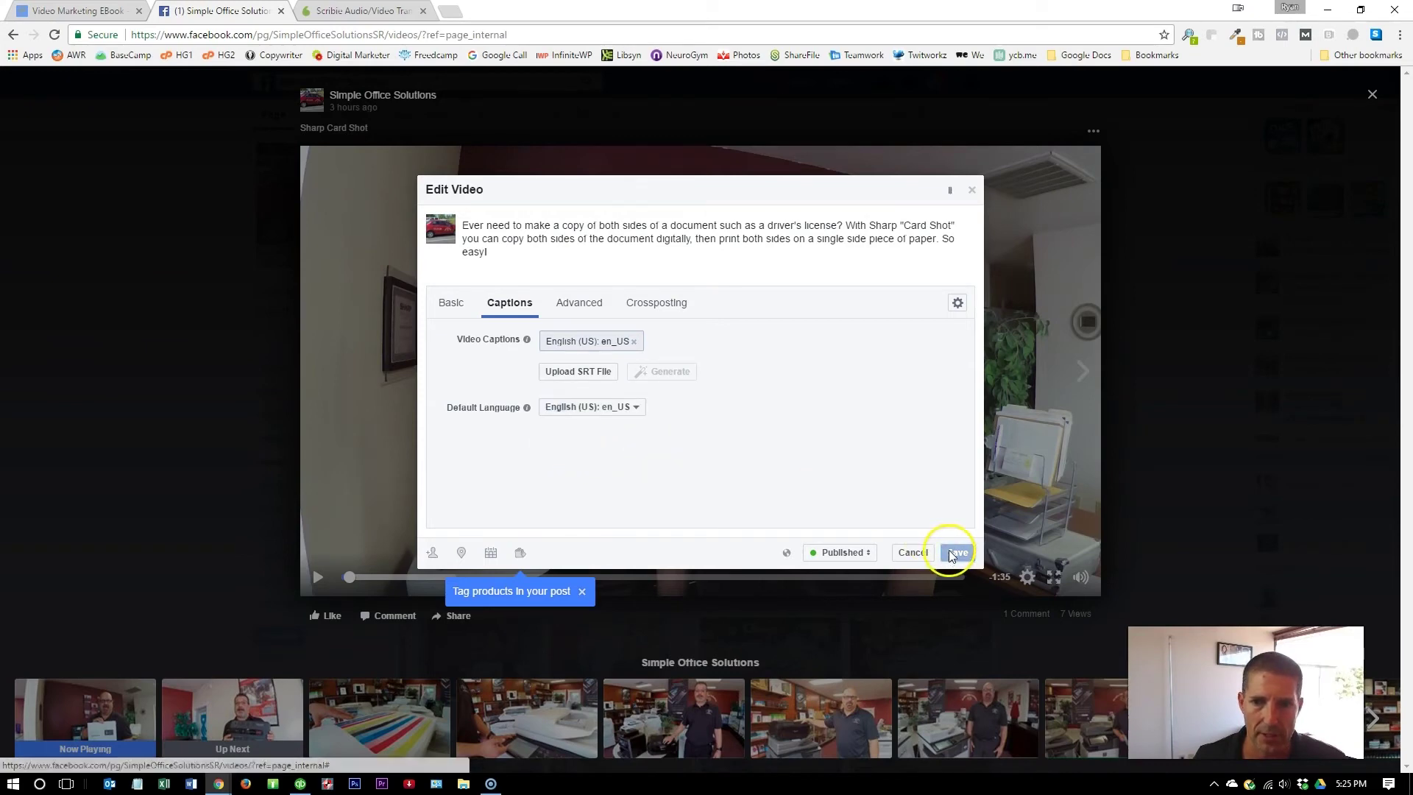